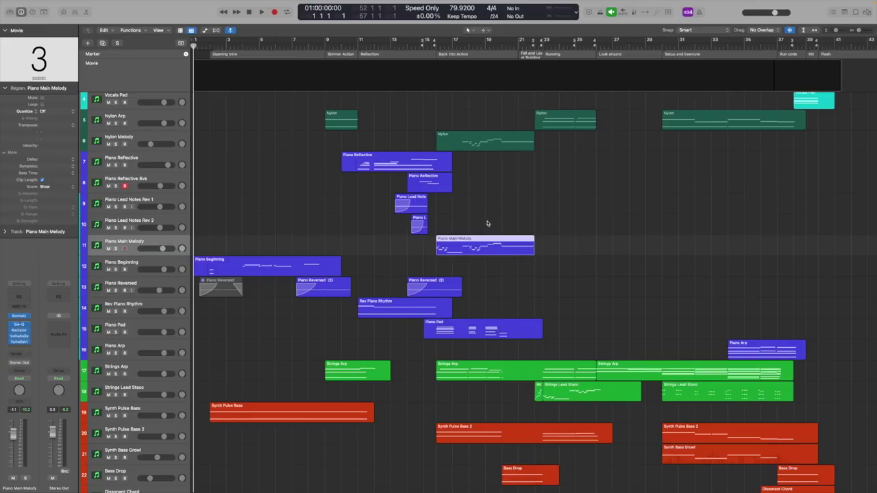
- Solo the Piano Main Melody track and show its plugin windows
key(s)
key(v)
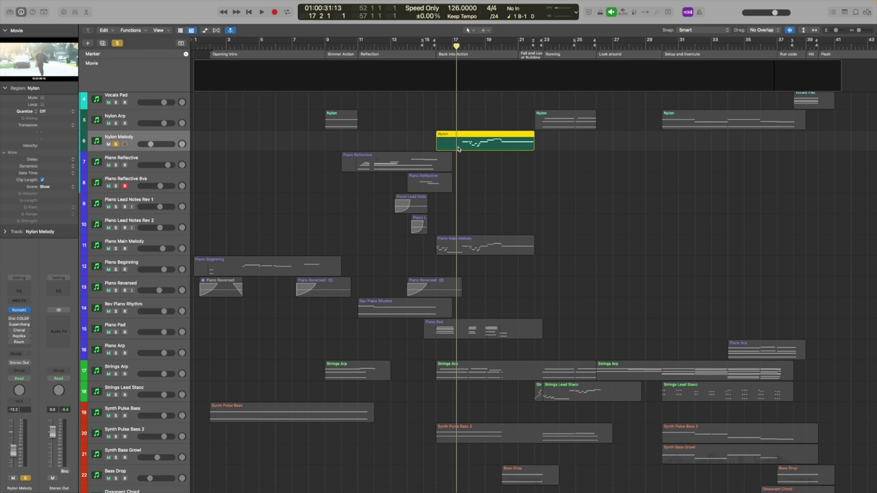
- Play from bar 17 and open the Dist COLDFIRE effect, moving its window lower
key(space)
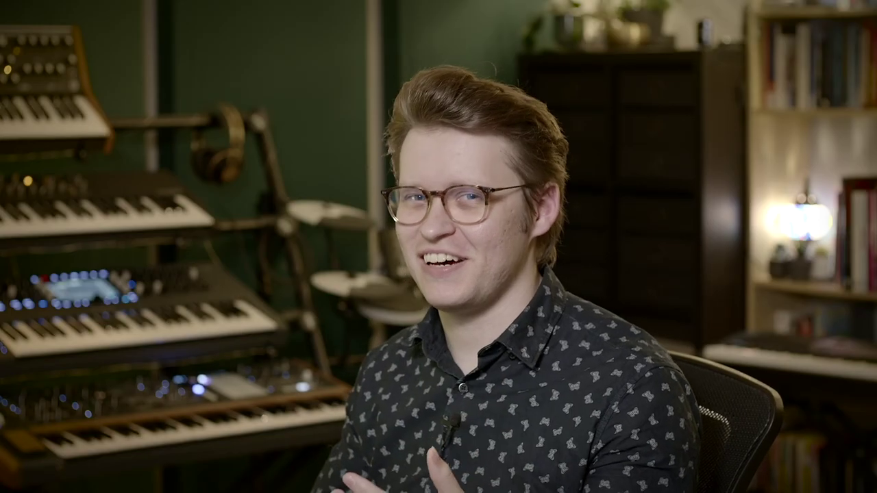
click(21, 319)
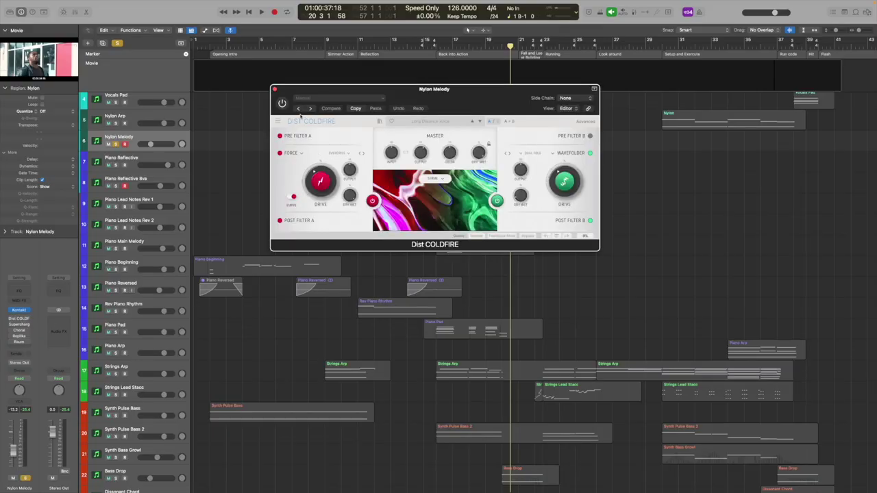
drag(312, 96, 320, 219)
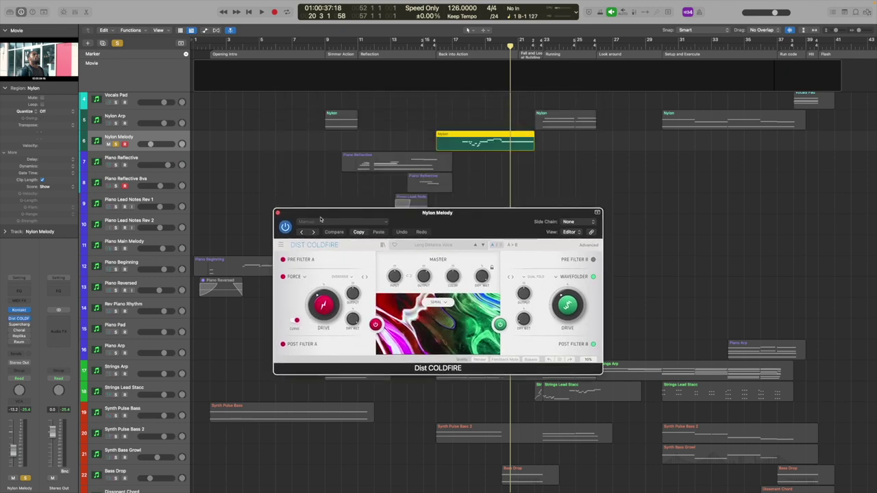
- Audition the Nylon Melody effect chain from bar 17, then from bar 18
click(455, 39)
key(space)
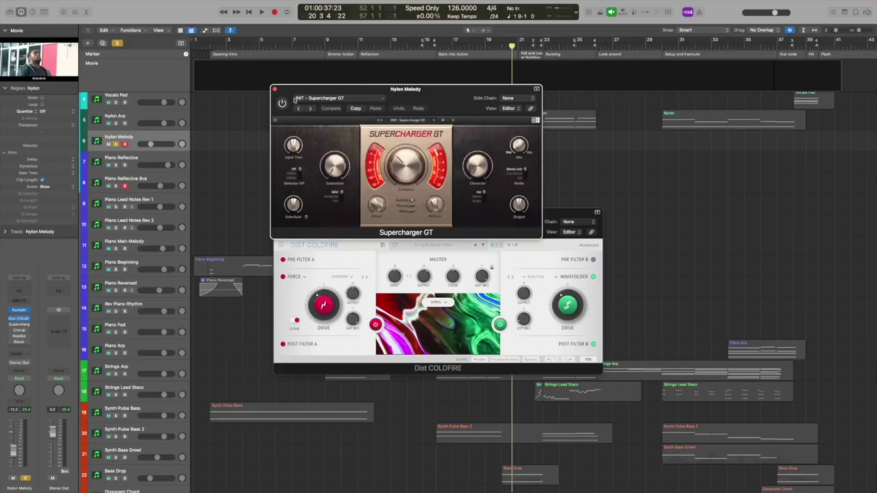
click(464, 53)
key(space)
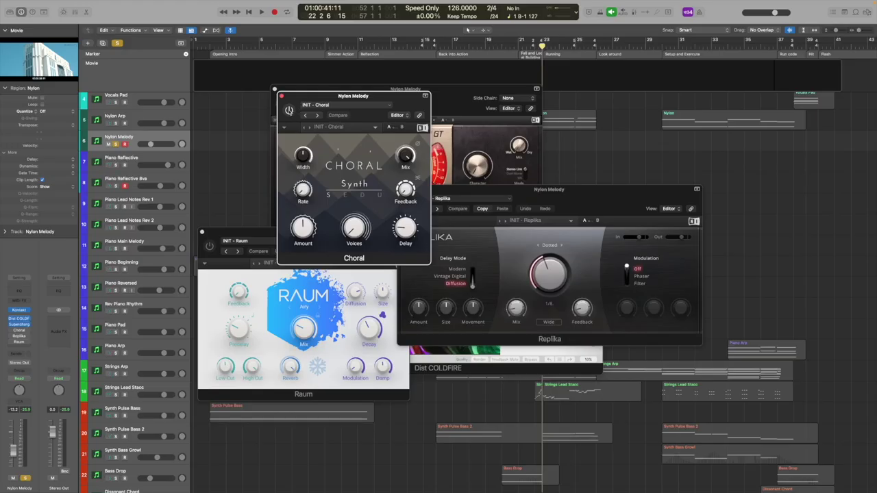
- Bring the Replika and Raum windows forward and replay the Nylon Melody from bar 17
click(585, 206)
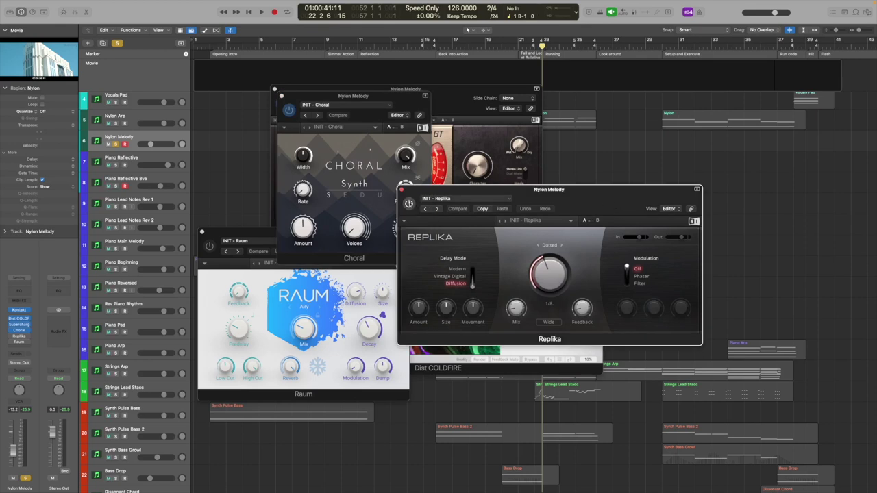
click(216, 249)
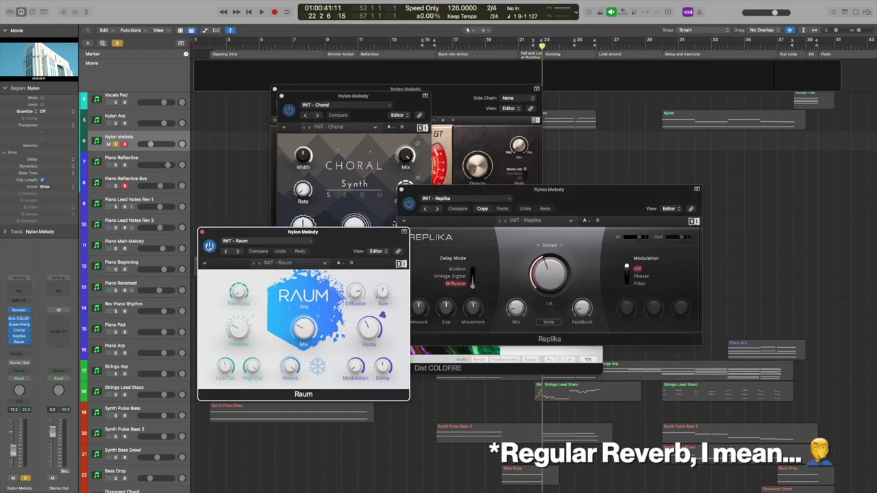
click(453, 46)
key(space)
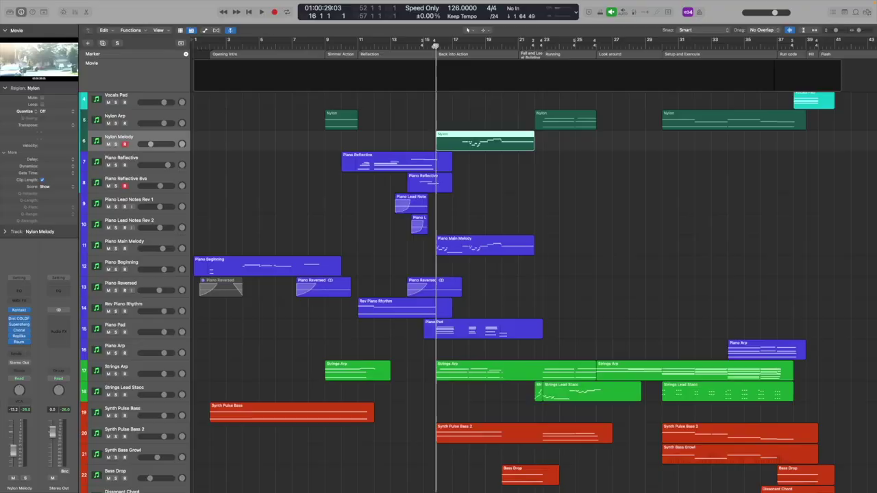
- Resume playback of the arrangement
key(space)
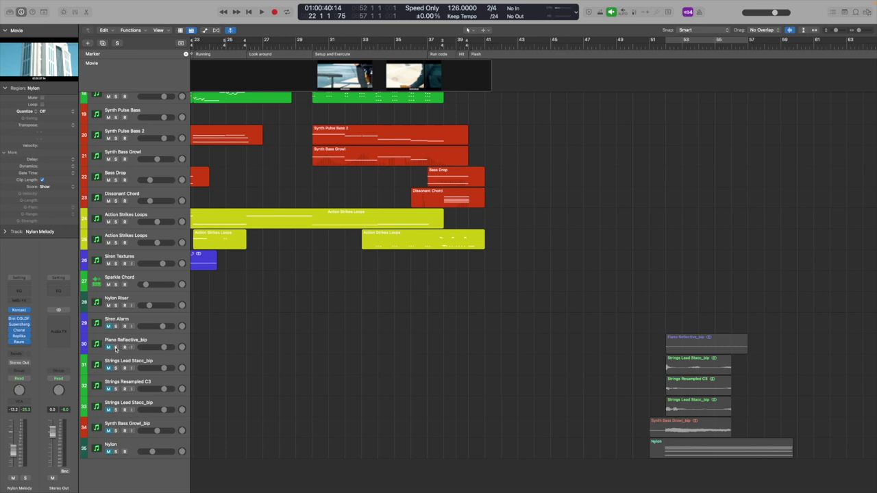
- Solo Piano Reflective_bip, play its region from the start, then replay from bar 52
click(115, 348)
click(668, 345)
key(shift+space)
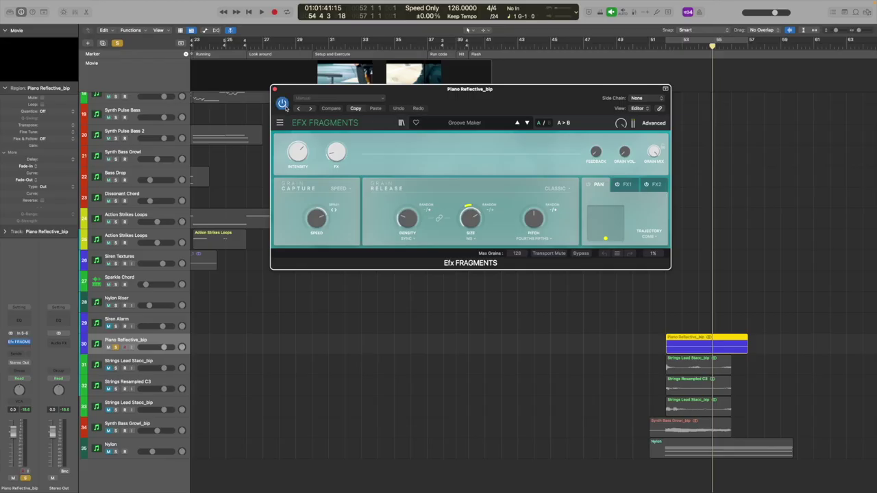
click(664, 53)
key(space)
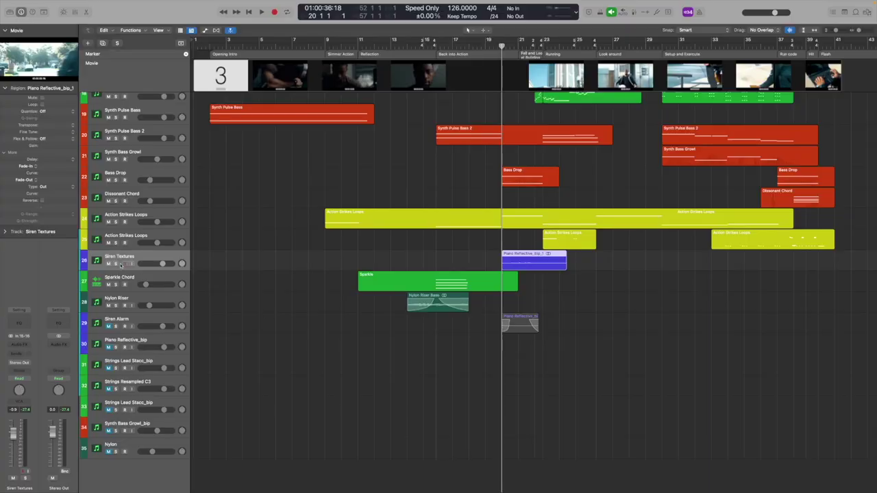
- Solo the Siren Textures track and play it back
click(116, 264)
key(space)
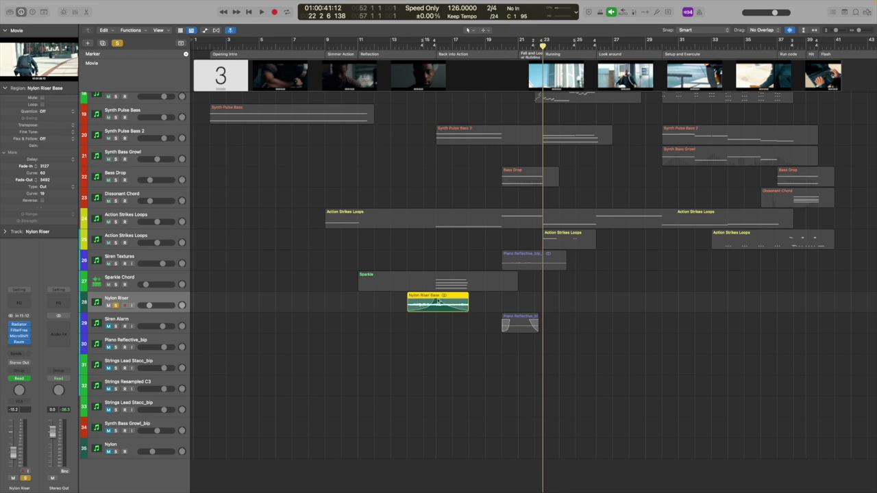
- Show automation with the Nylon Riser's plugin lanes, then play the riser from bar 15
key(a)
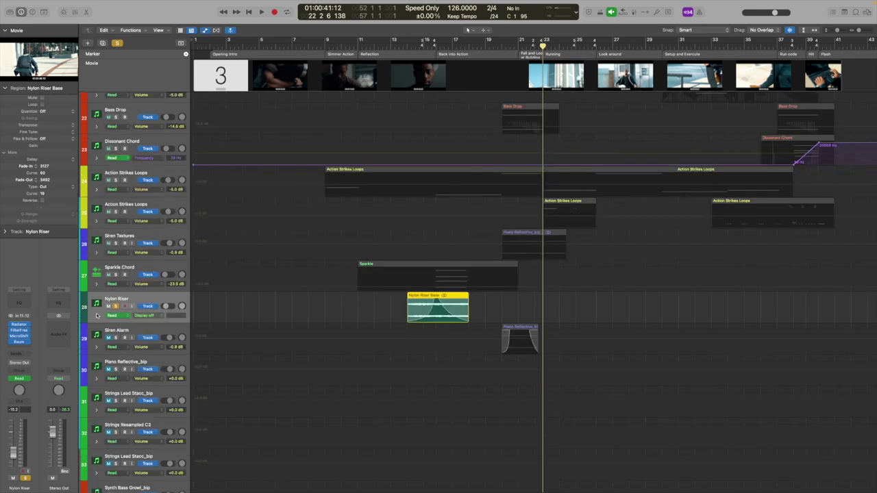
click(96, 316)
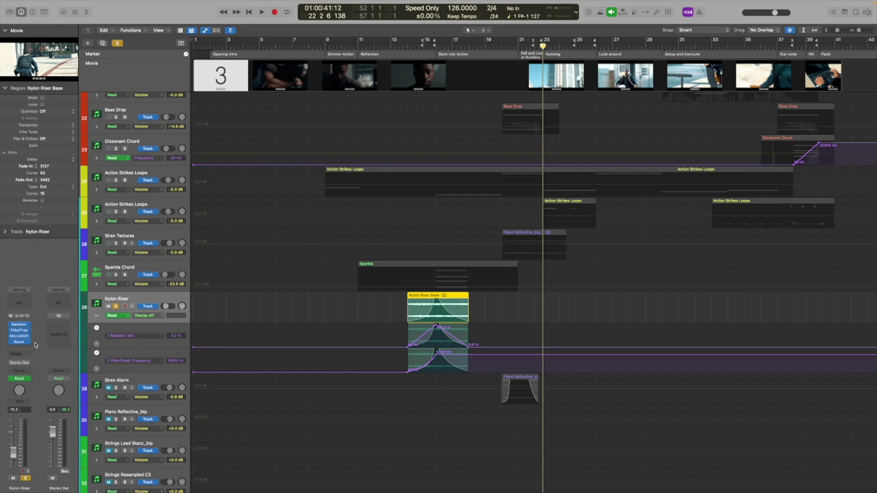
key(space)
key(v)
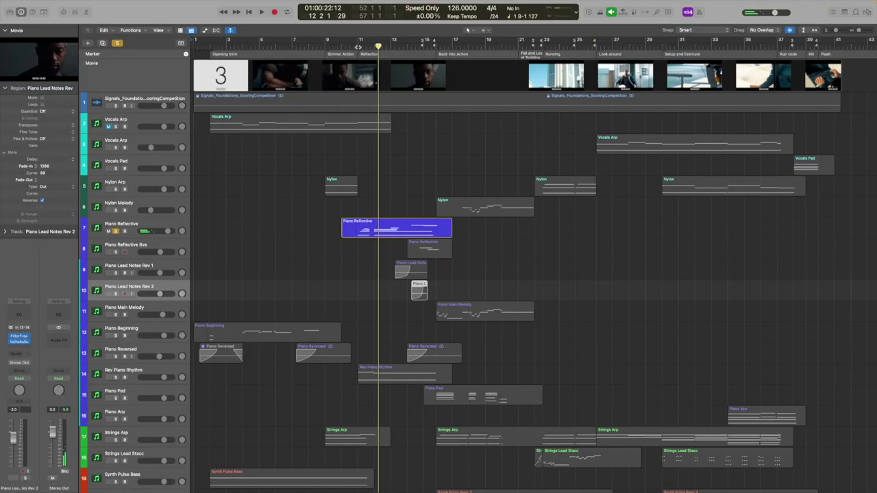
- Stop playback
key(space)
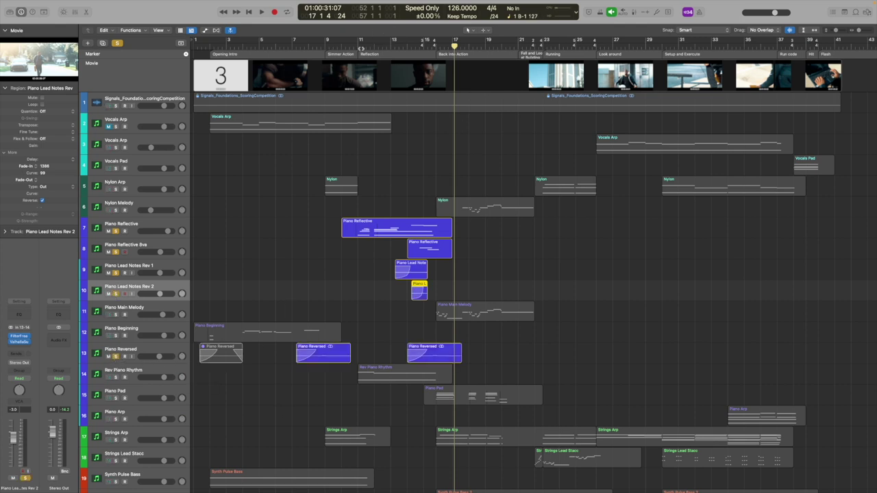
- Play the score from bar 10 through to the _bip regions near bar 53
double_click(357, 47)
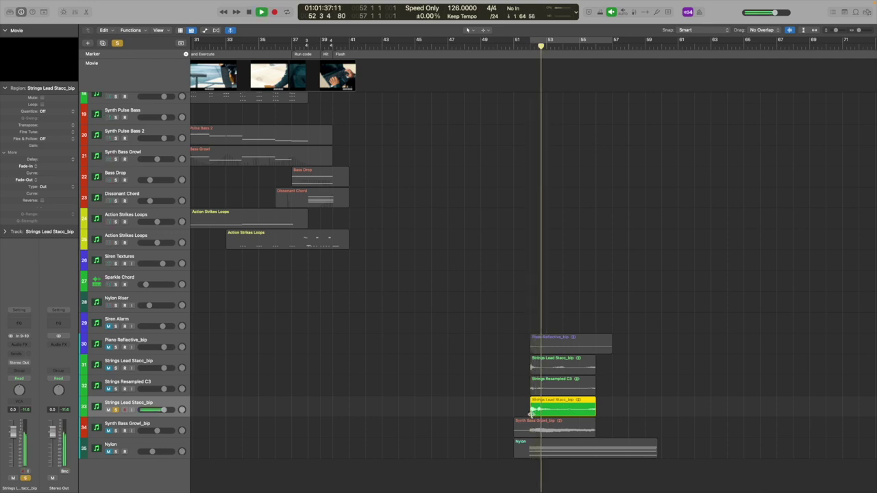
- Stop playback and turn the Strings Lead Stacc_bip region into a Quick Sampler (Original) track
key(space)
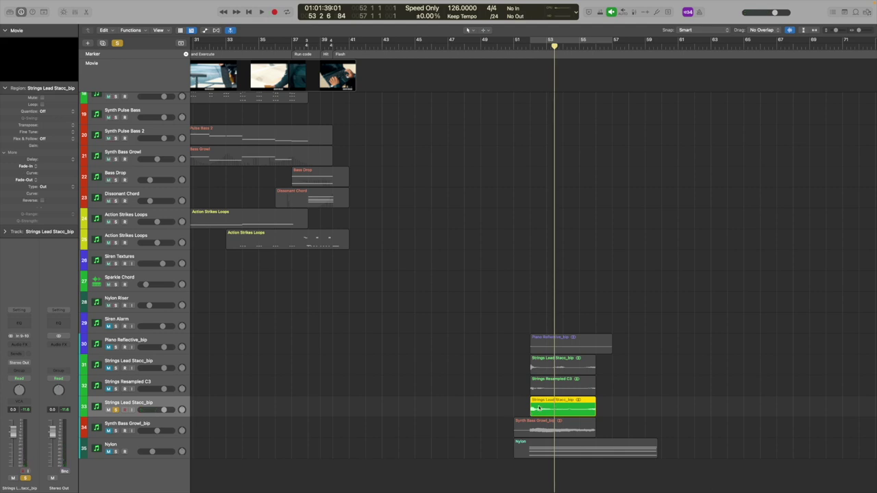
drag(538, 408, 171, 476)
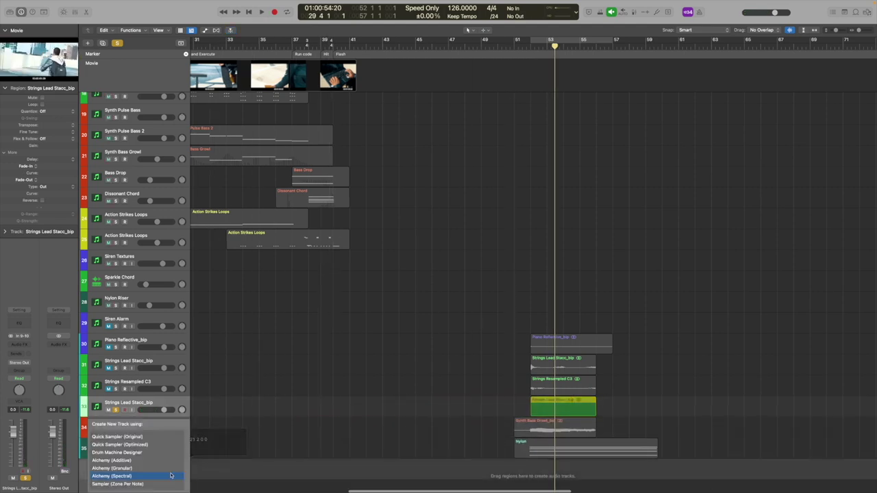
click(116, 437)
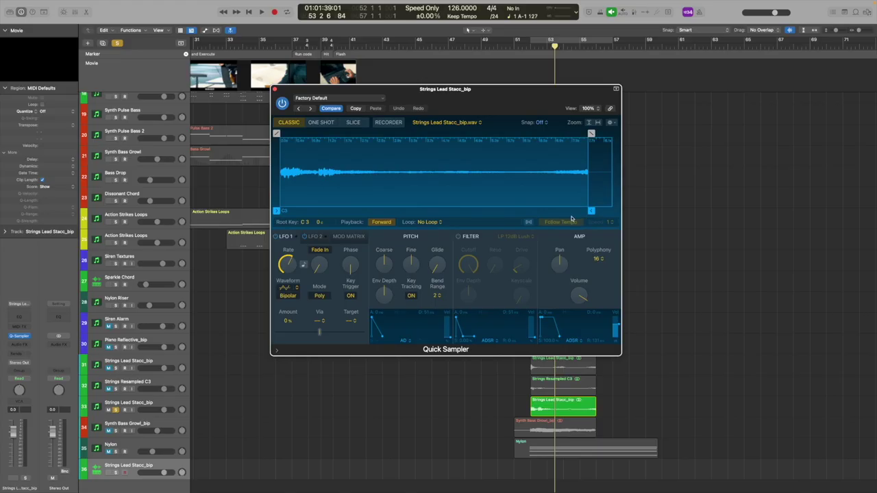
- End the Quick Sampler strings sample at 5.961 s with a 1.883 s fade-out, then solo Sparkle Chord
drag(591, 211, 524, 211)
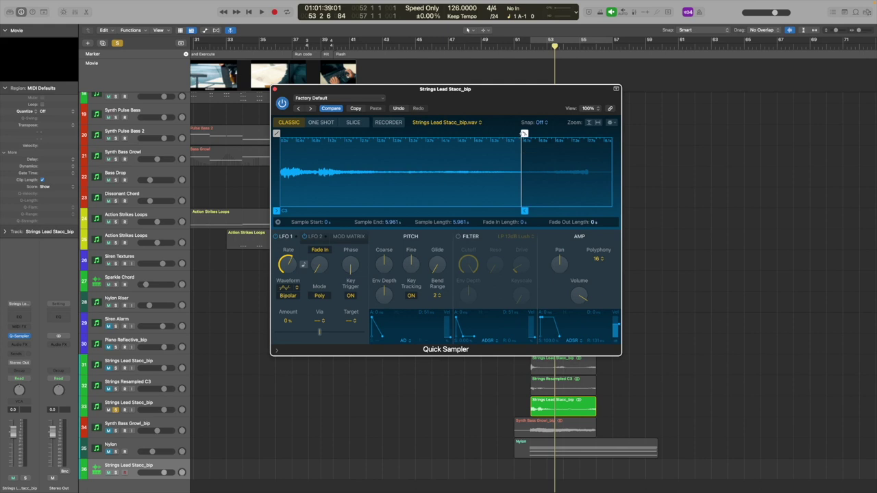
drag(525, 134, 446, 142)
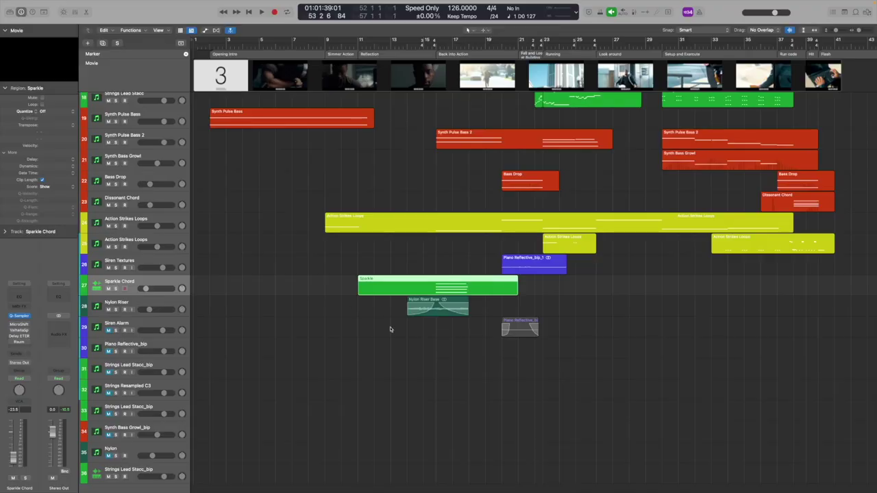
key(s)
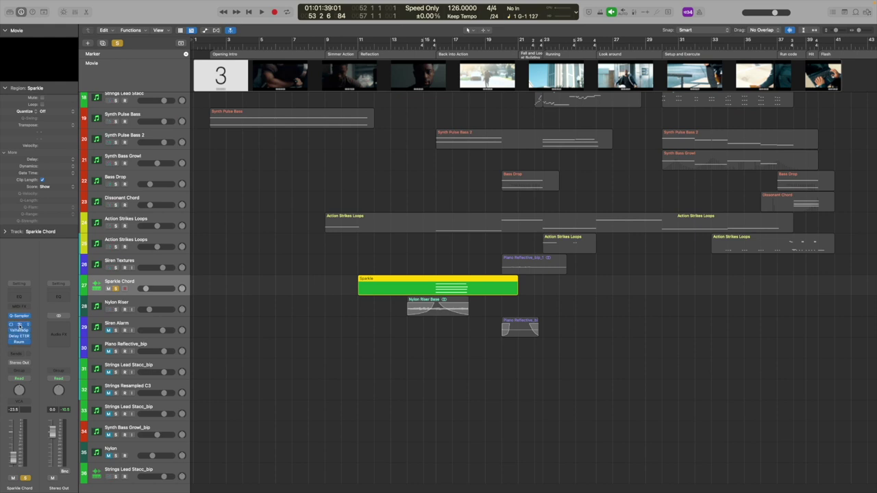
- Open the MicroShift, ValhallaSpaceModulator, Delay Eternity and Raum plug-in windows from Sparkle Chord's inserts
click(19, 324)
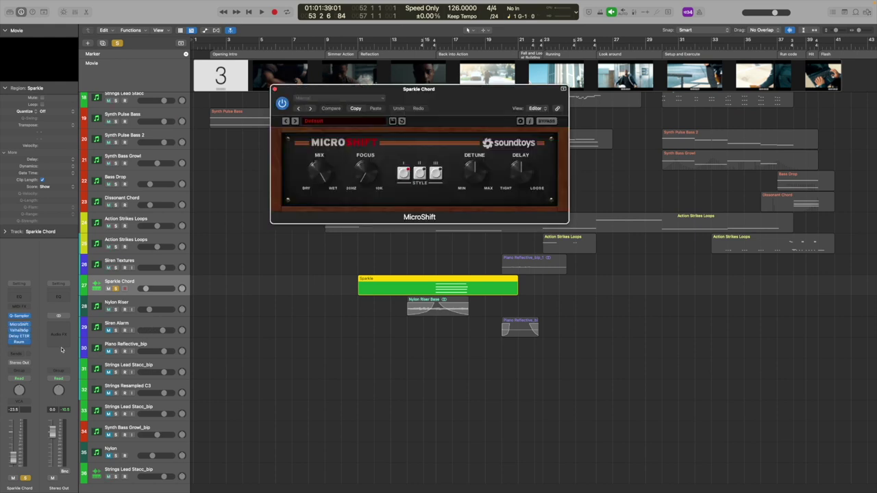
click(20, 331)
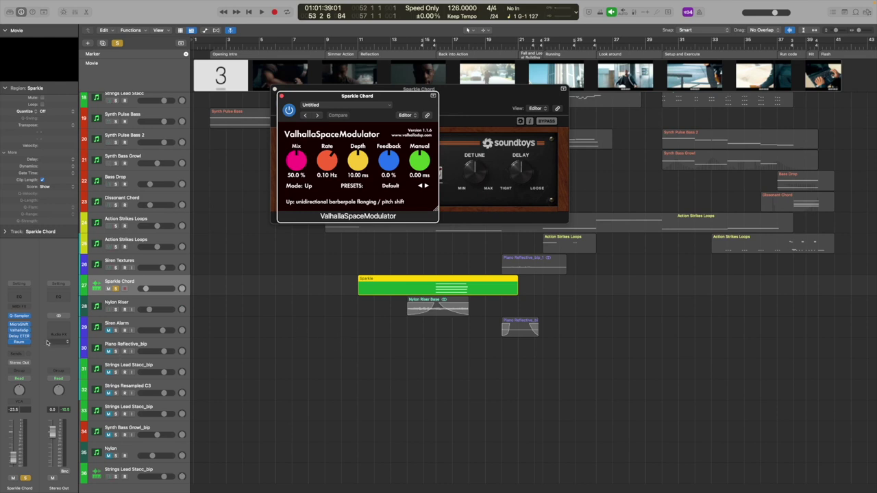
click(19, 336)
click(19, 341)
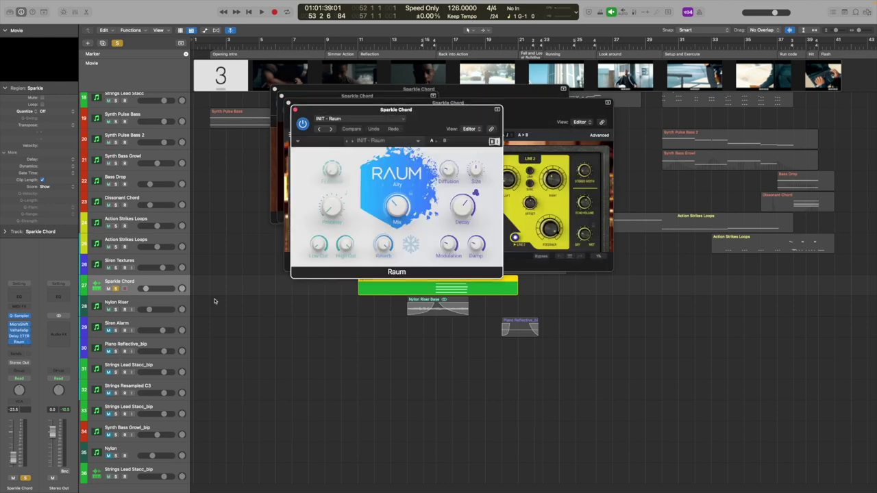